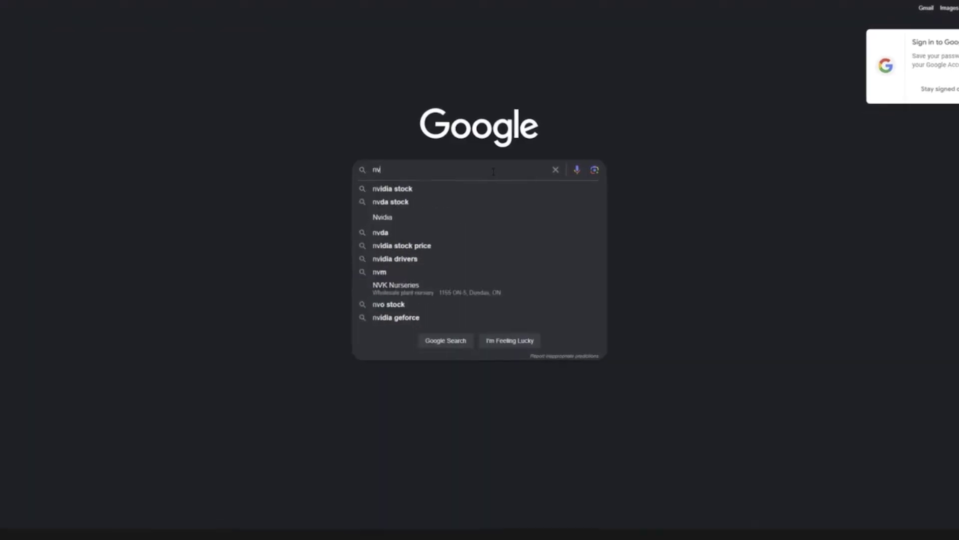
# Finish typing the Google search so it reads 'nvidia geforce ex'.
pyautogui.write('idia gefor')
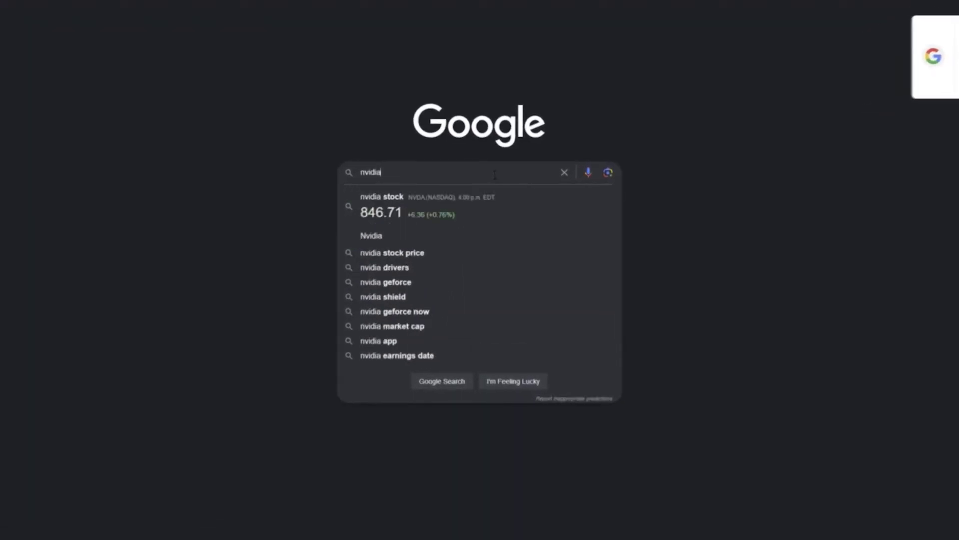
pyautogui.write('ce ex')
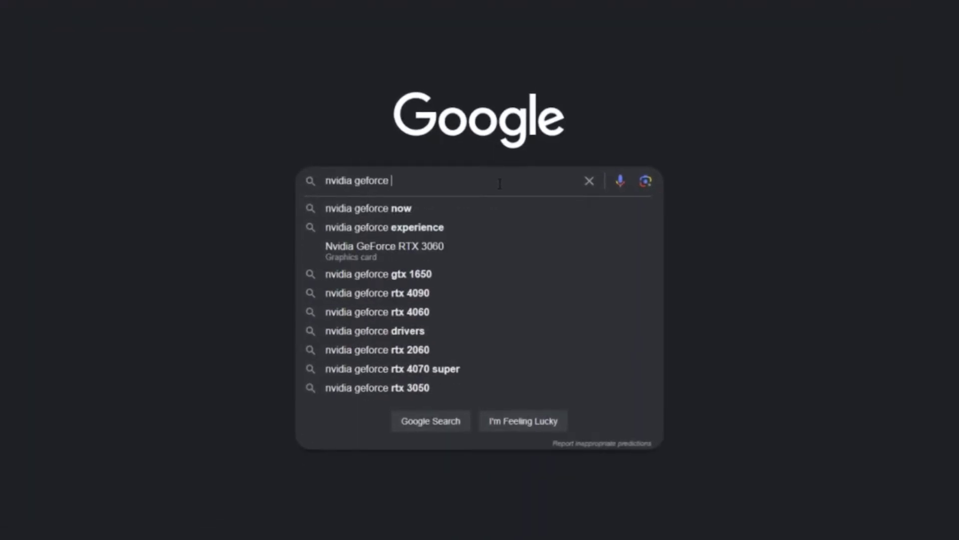
# Pick 'nvidia geforce experience', download the installer and save it in the Super-duper important folder.
pyautogui.click(497, 207)
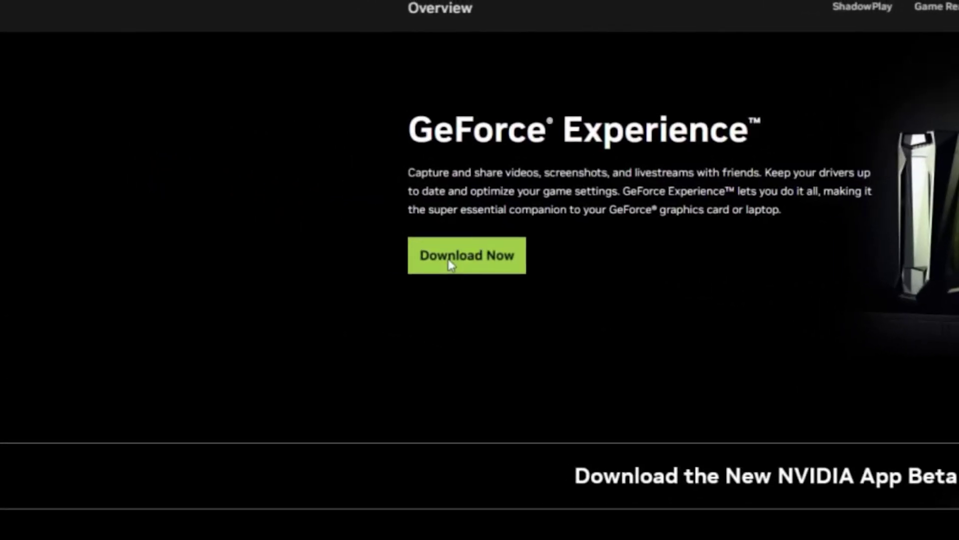
pyautogui.click(450, 264)
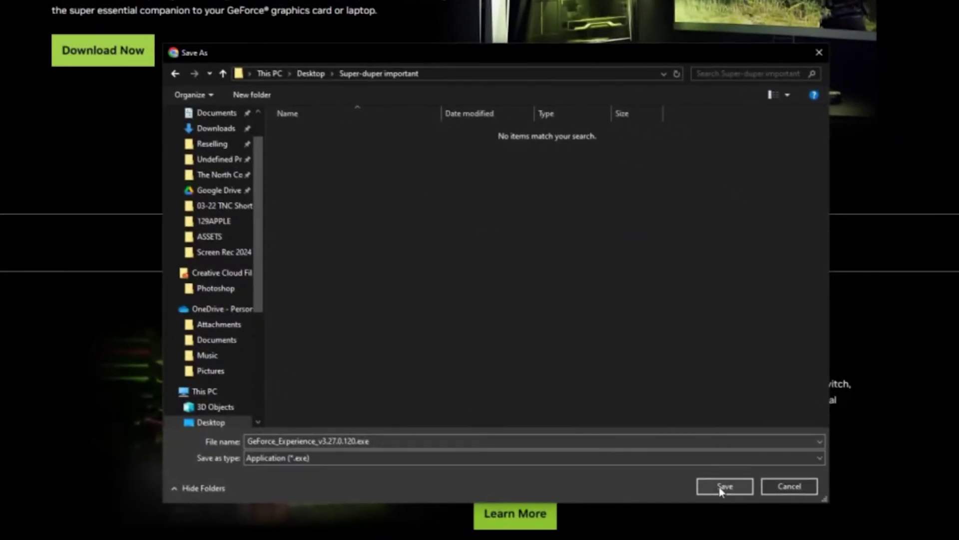
pyautogui.click(723, 487)
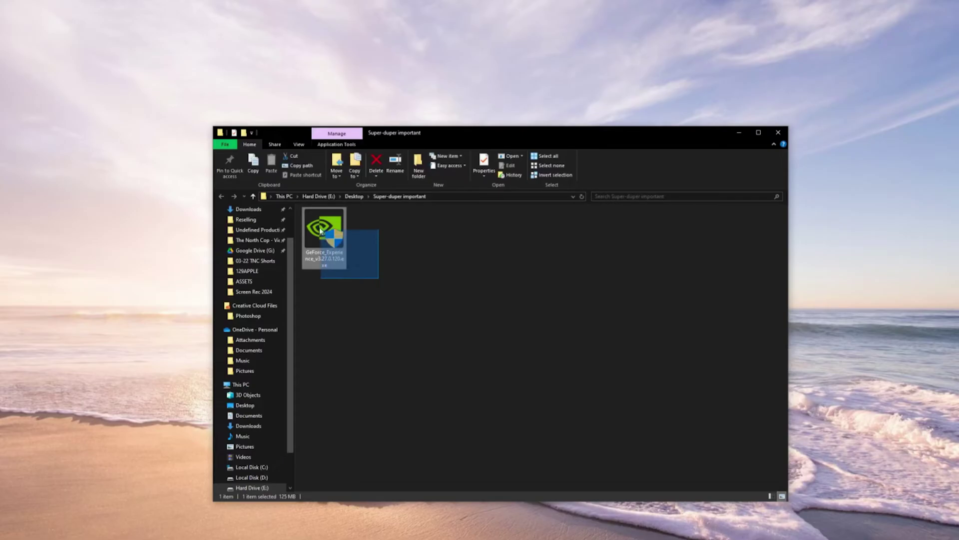
# Run the downloaded GeForce_Experience installer and accept the licence to install it.
pyautogui.moveTo(379, 278); pyautogui.dragTo(383, 294)
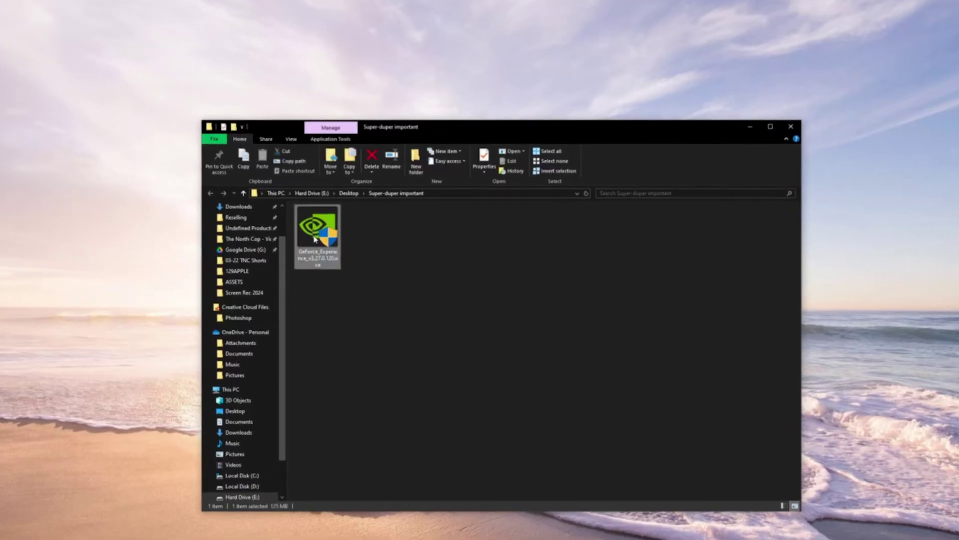
pyautogui.doubleClick(315, 239)
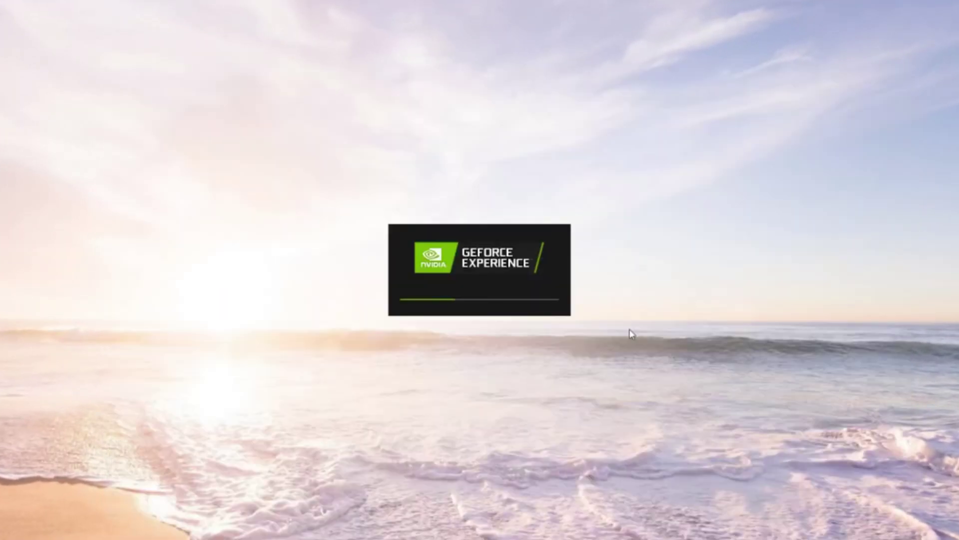
pyautogui.click(665, 387)
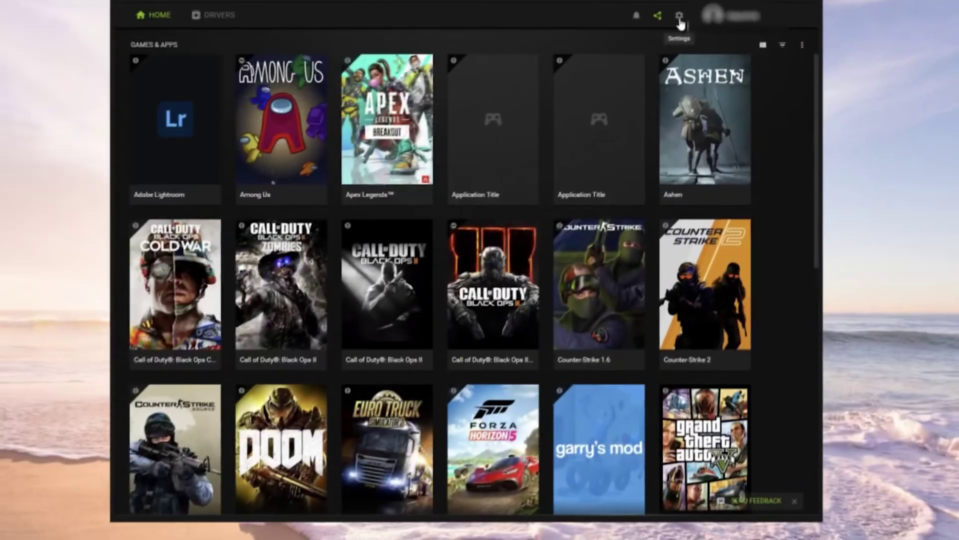
# Switch the In-Game Overlay toggle on in GeForce Experience settings.
pyautogui.click(476, 116)
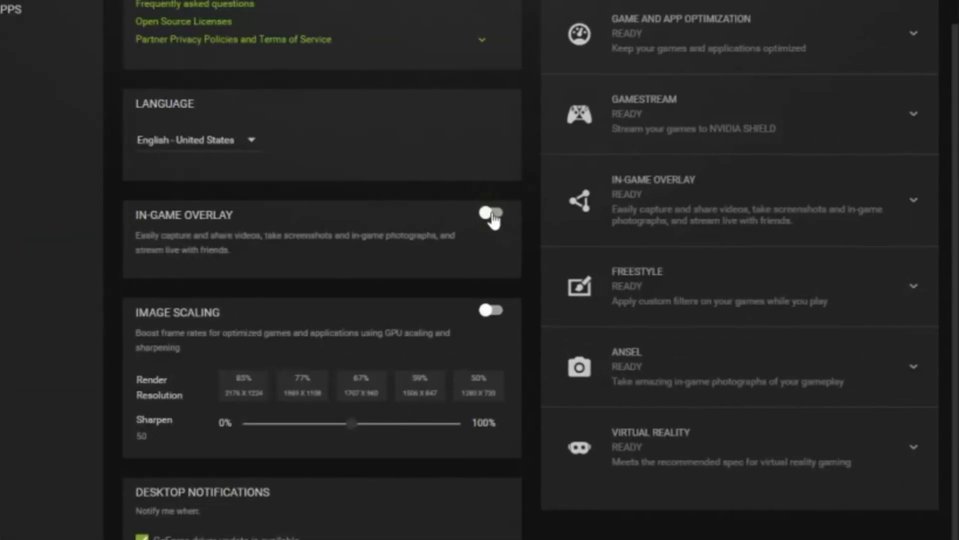
pyautogui.click(504, 233)
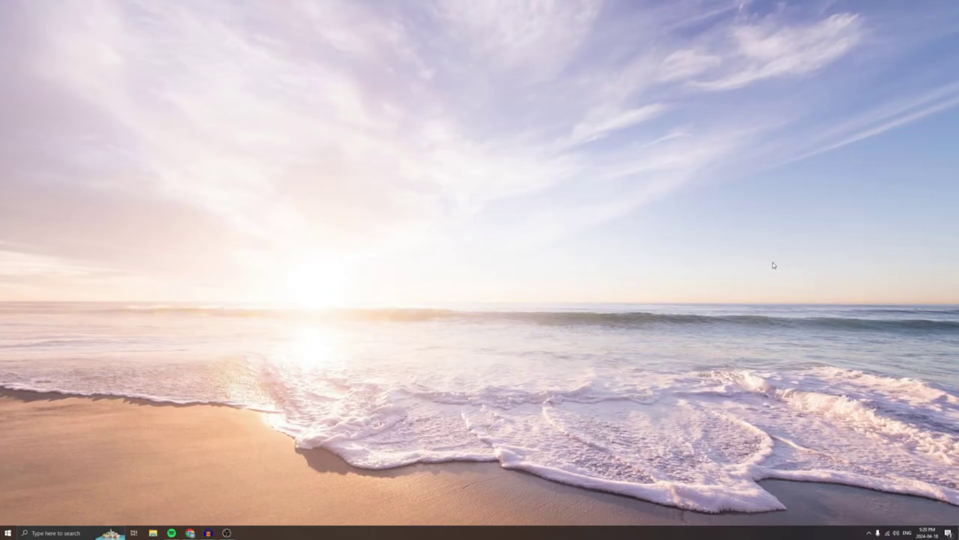
# Bring up the overlay with Alt+Z and turn Instant Replay off.
pyautogui.hotkey('alt', 'z')
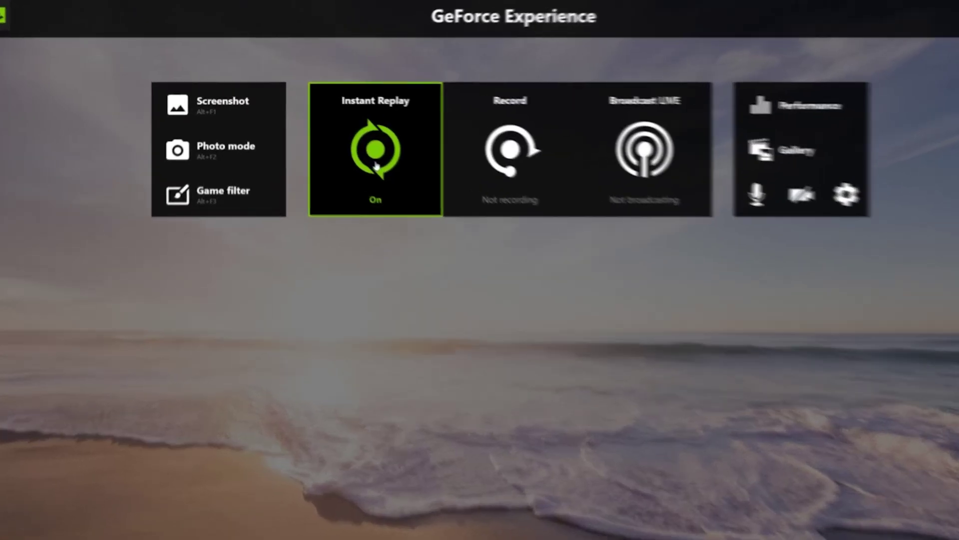
pyautogui.click(360, 153)
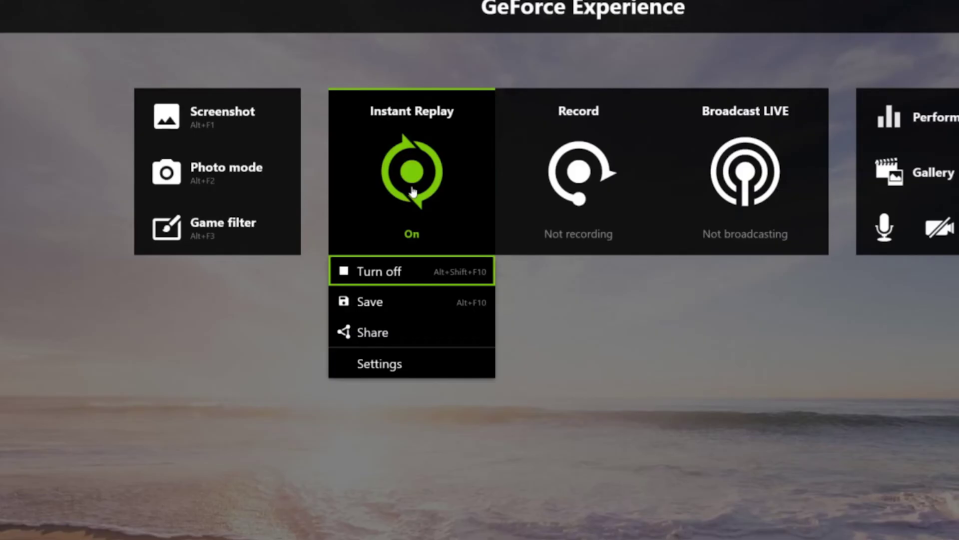
pyautogui.click(380, 272)
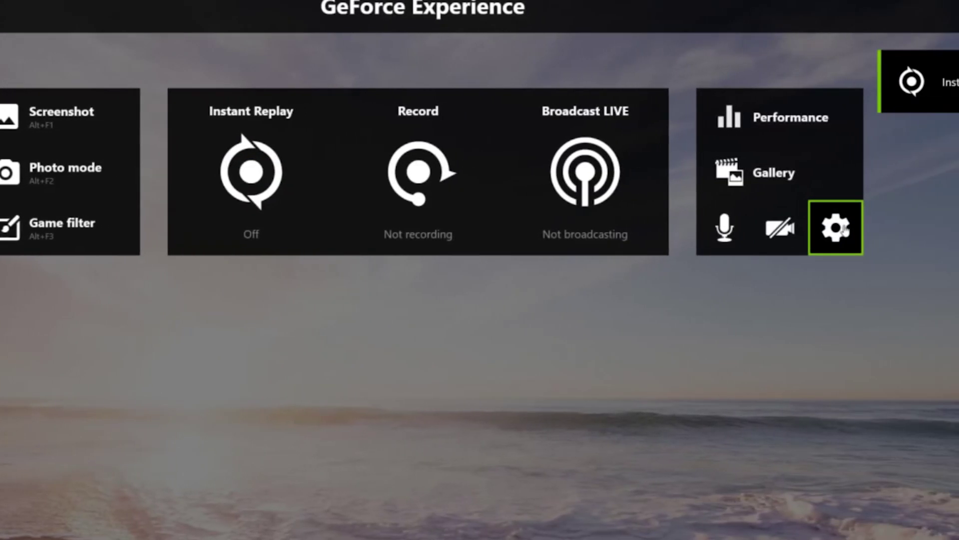
# Open the overlay settings and go to Video capture.
pyautogui.click(844, 229)
pyautogui.scroll(-4, 350, 310)
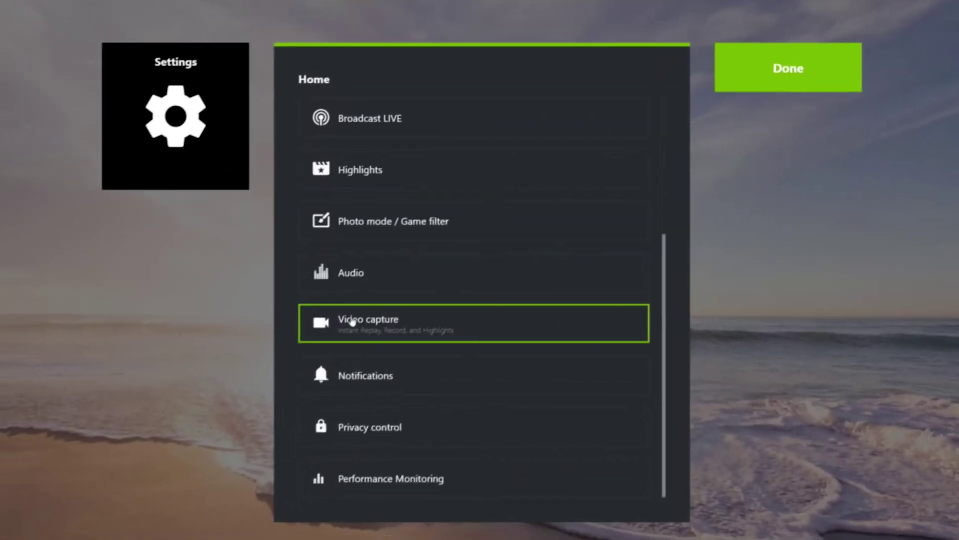
pyautogui.click(360, 316)
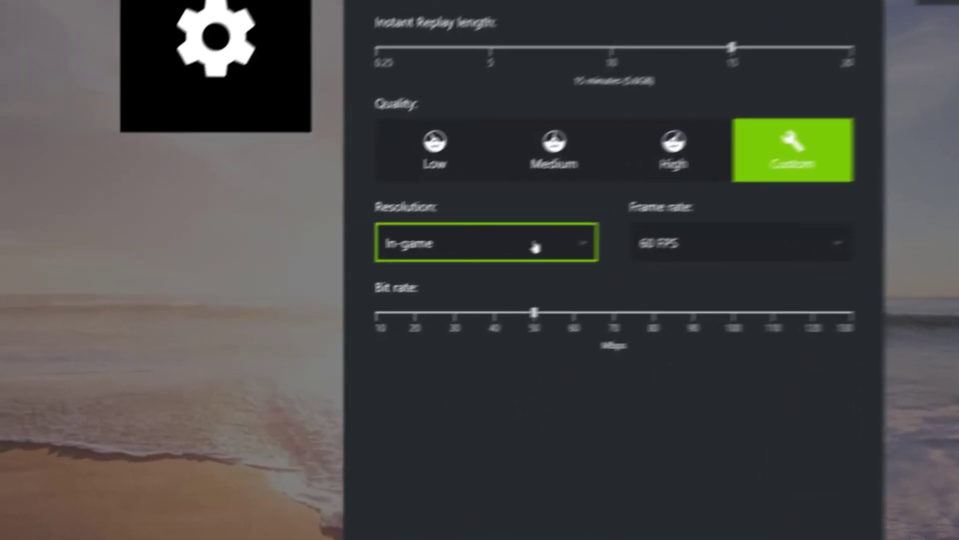
# Keep In-game resolution and 60 FPS, and drag the bit rate slider toward 60 Mbps.
pyautogui.click(422, 276)
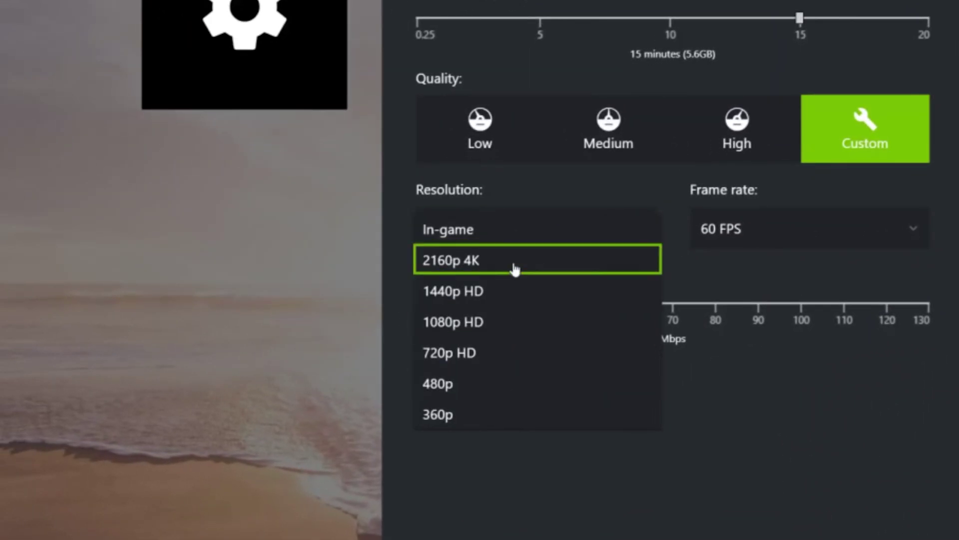
pyautogui.click(591, 442)
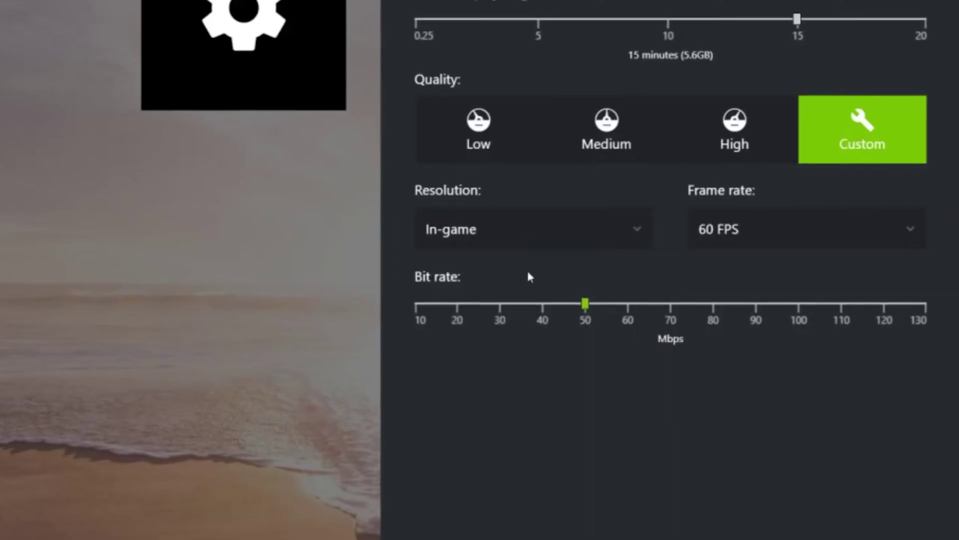
pyautogui.click(430, 250)
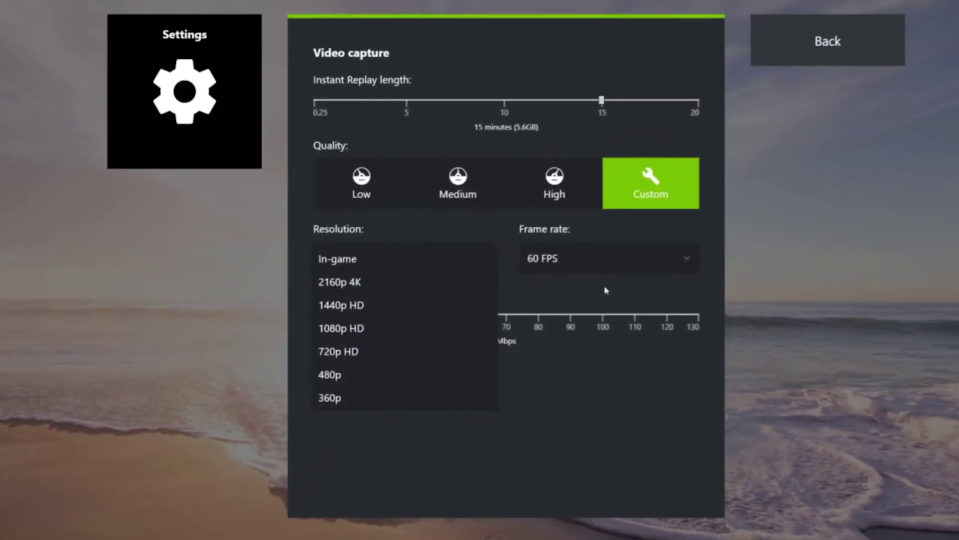
pyautogui.click(666, 231)
pyautogui.click(685, 256)
pyautogui.click(551, 262)
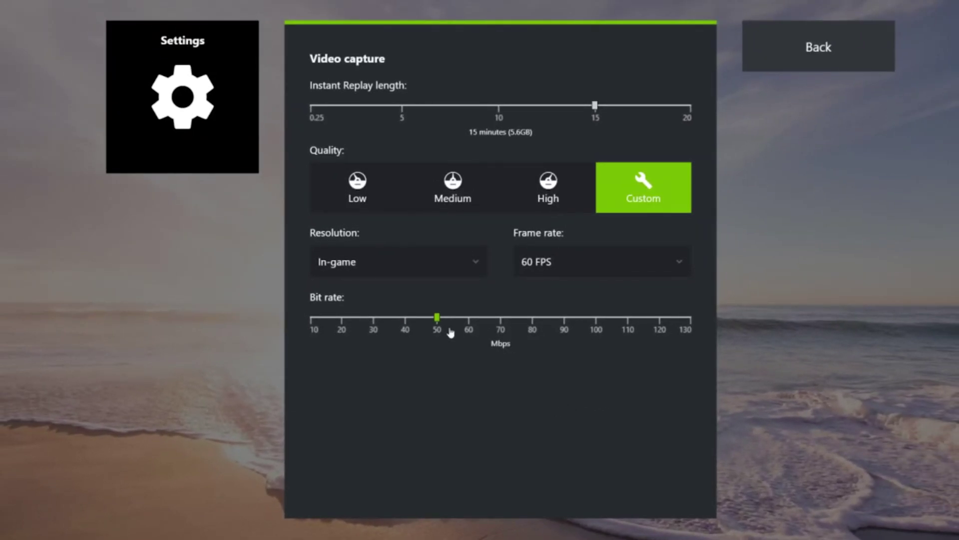
pyautogui.moveTo(438, 320); pyautogui.dragTo(564, 316)
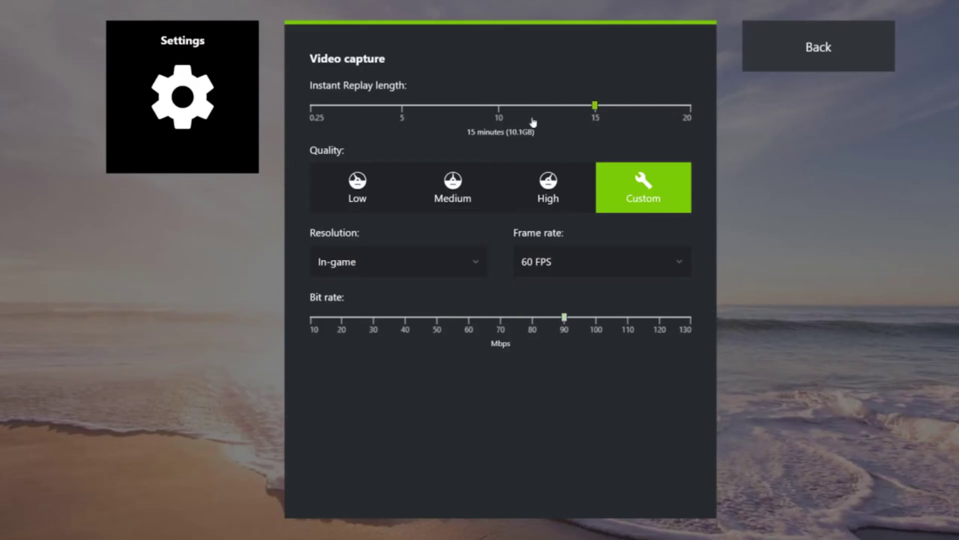
pyautogui.moveTo(565, 321); pyautogui.dragTo(461, 320)
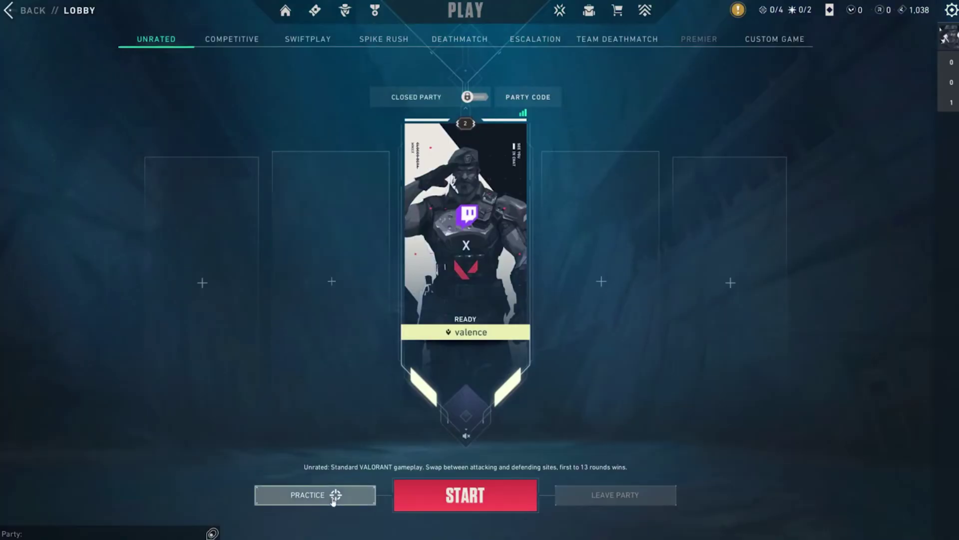
# Enter Valorant's practice range and start recording from the Alt+Z overlay.
pyautogui.click(334, 497)
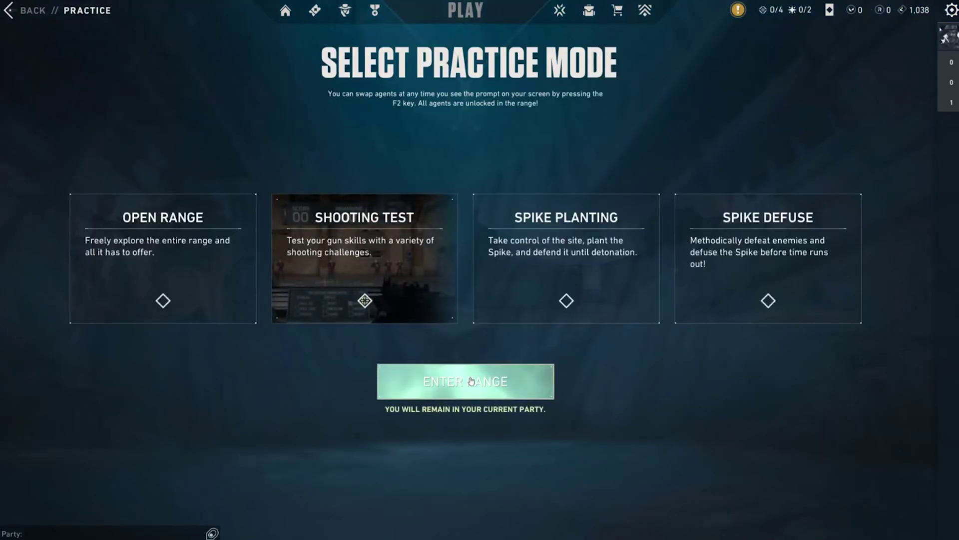
pyautogui.click(470, 381)
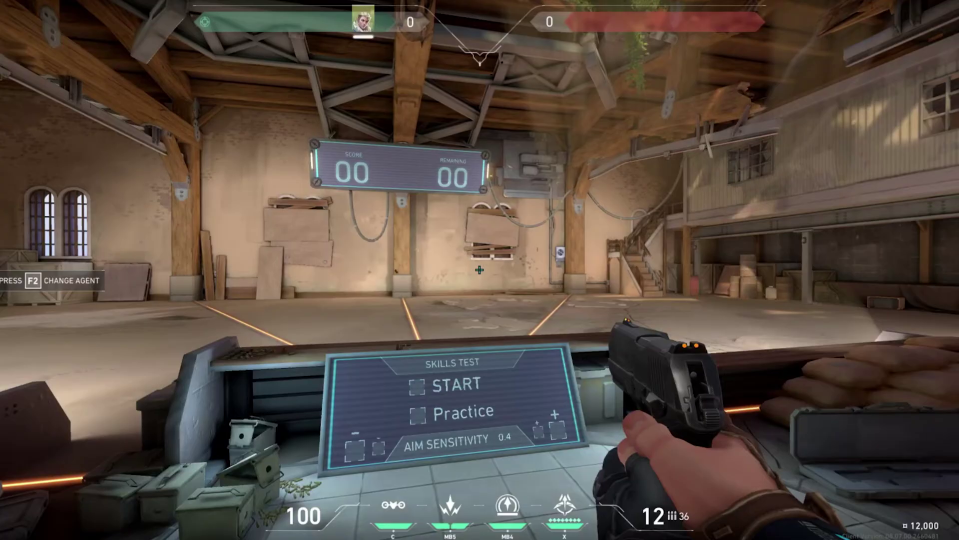
pyautogui.hotkey('alt', 'z')
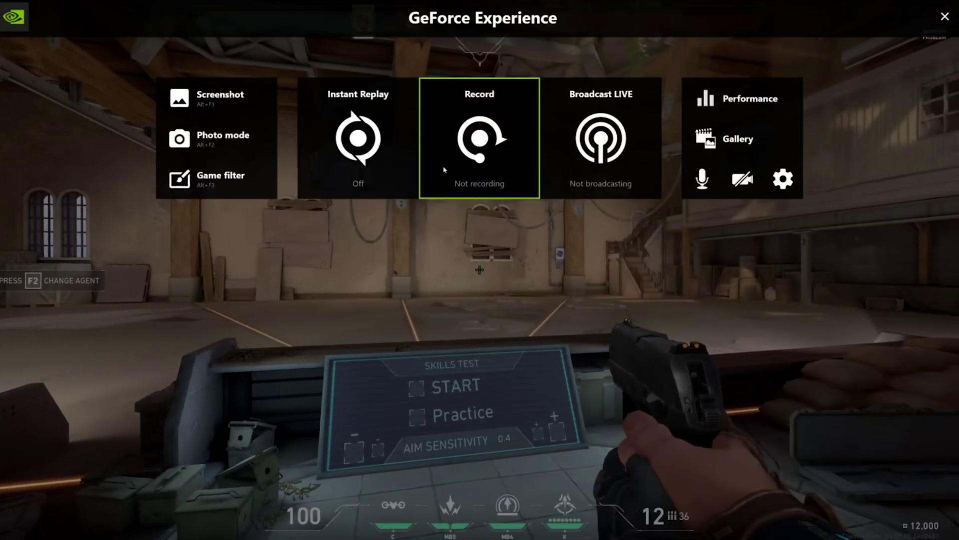
pyautogui.click(481, 148)
pyautogui.click(477, 216)
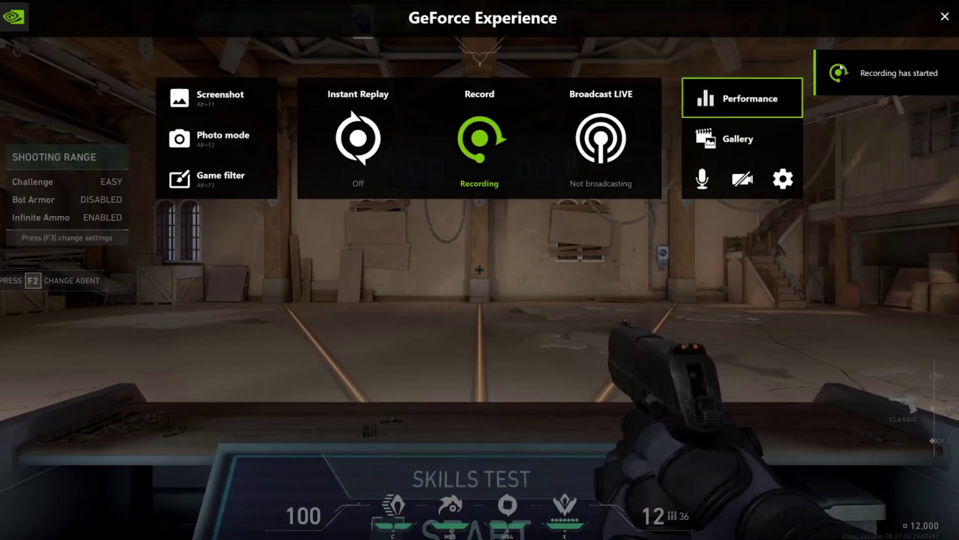
# Return to the game and shoot four target bots in the range.
pyautogui.click(944, 17)
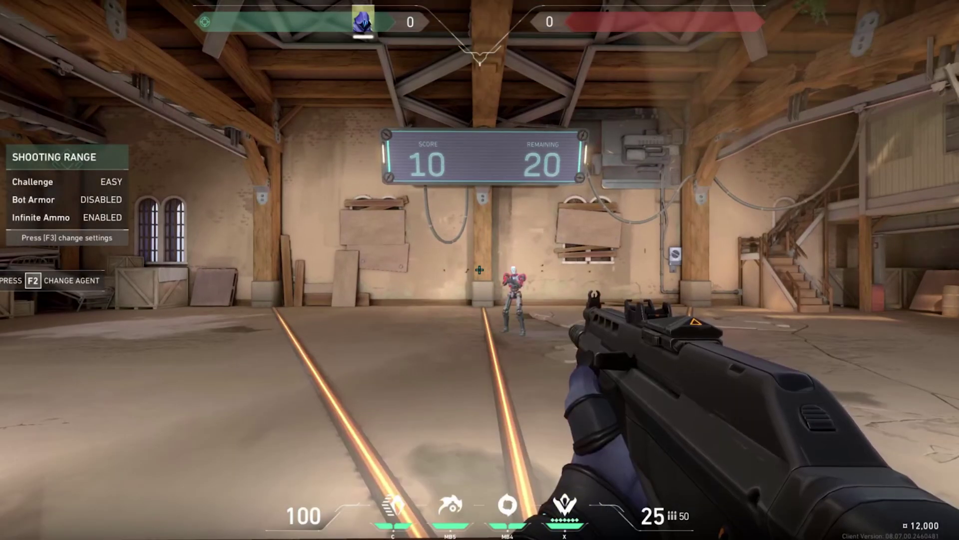
pyautogui.click(480, 270)
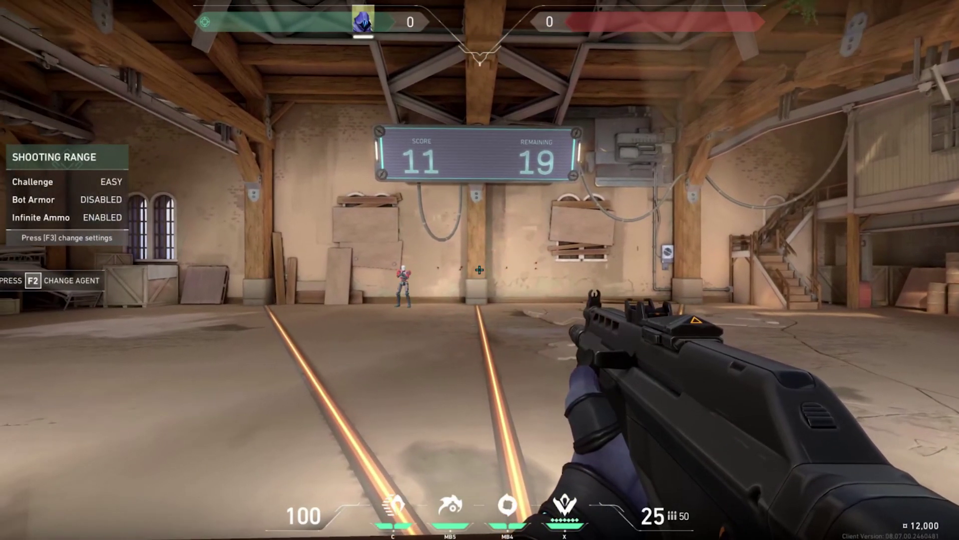
pyautogui.click(479, 269)
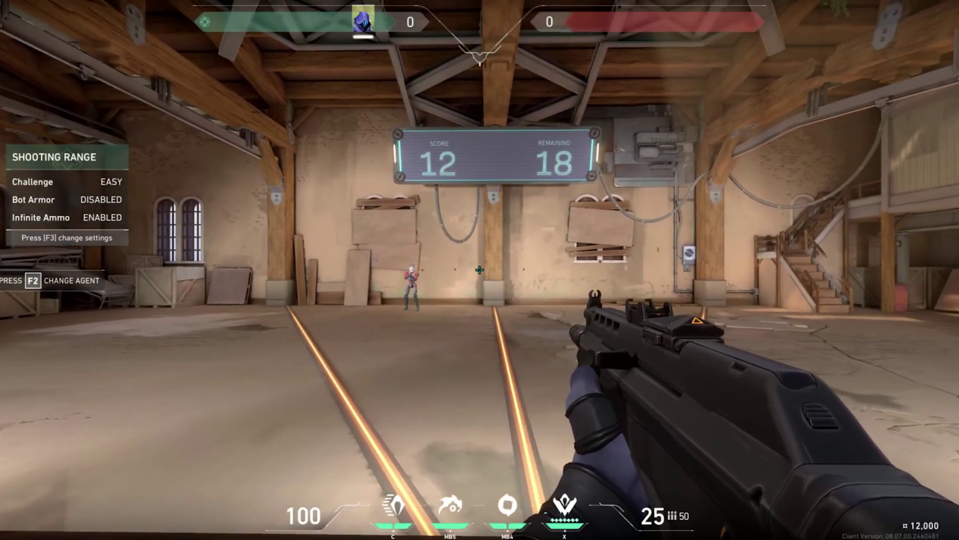
pyautogui.click(479, 270)
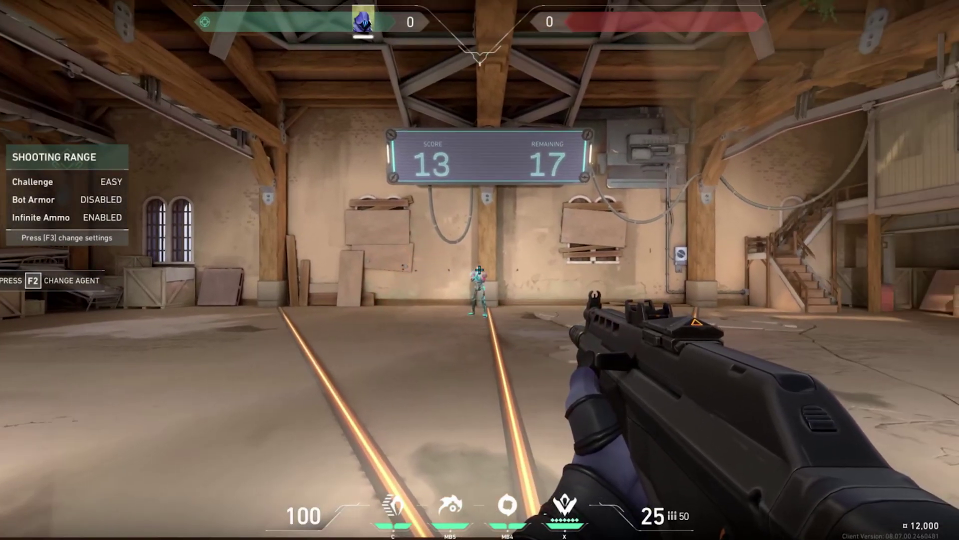
pyautogui.click(479, 270)
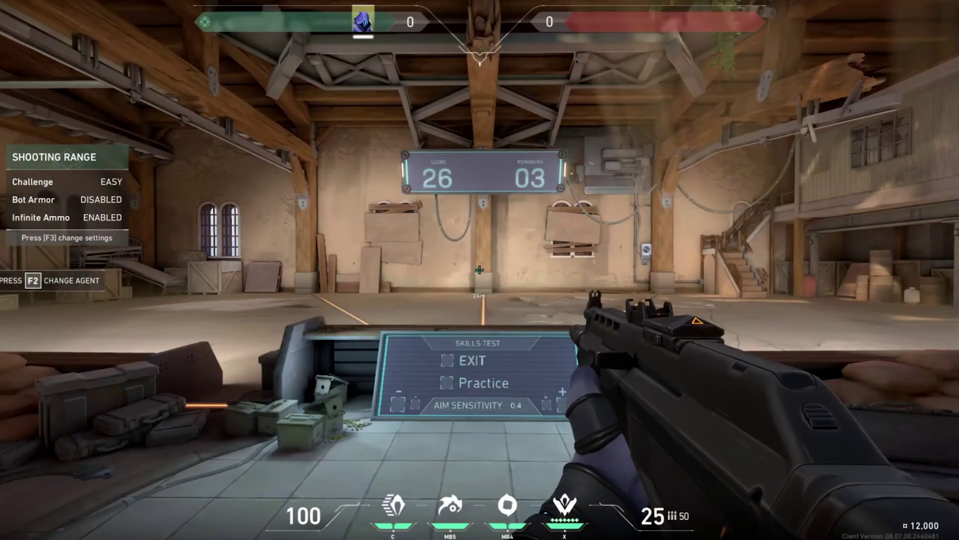
# Stop the recording from the overlay and save the clip.
pyautogui.hotkey('alt', 'z')
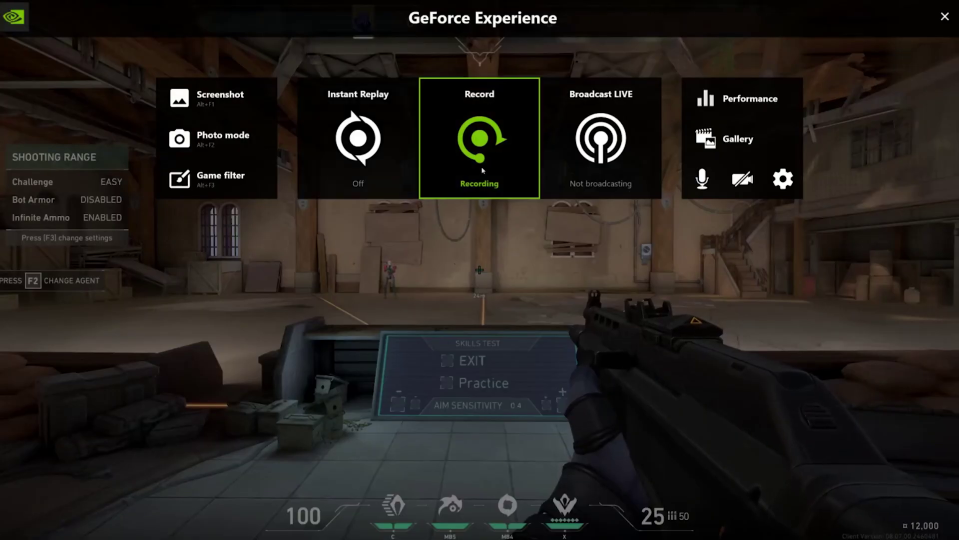
pyautogui.click(480, 165)
pyautogui.click(479, 211)
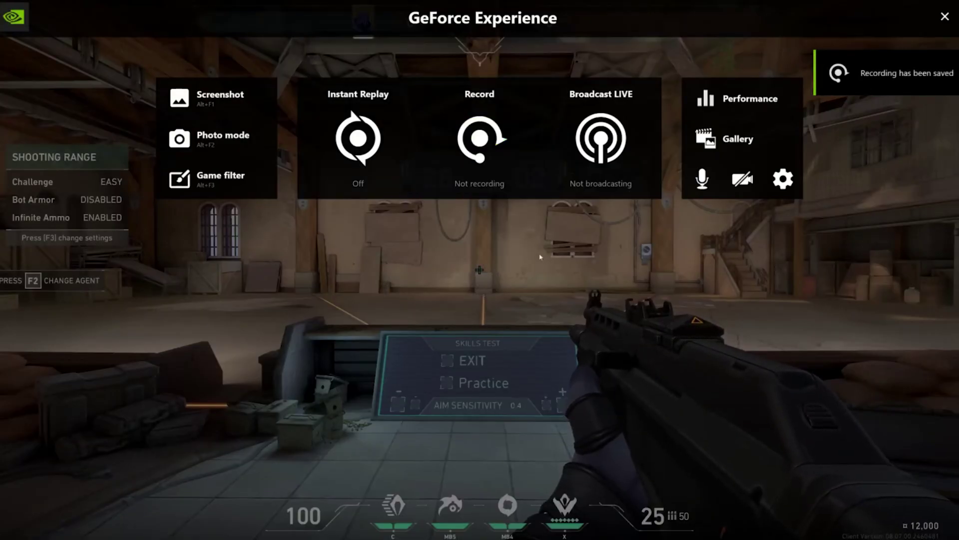
pyautogui.click(783, 179)
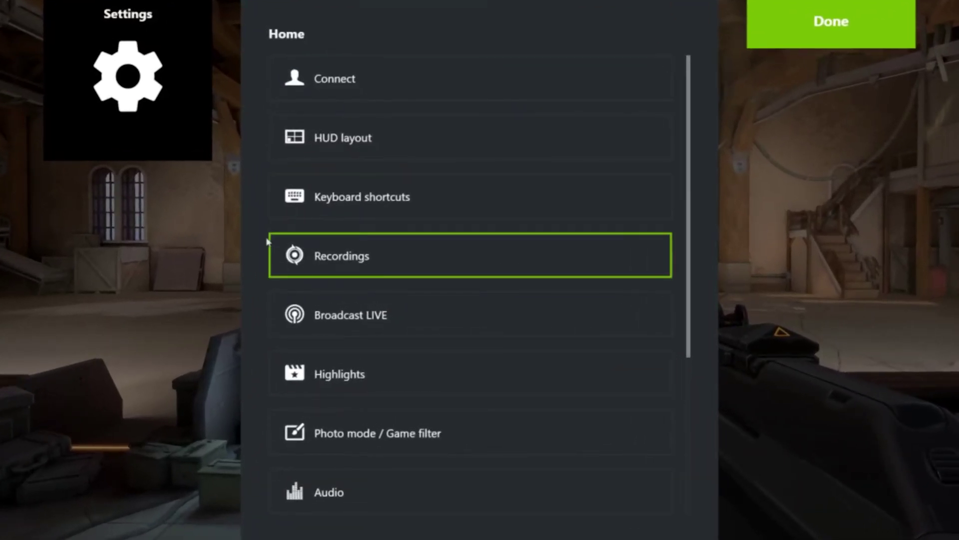
pyautogui.click(282, 242)
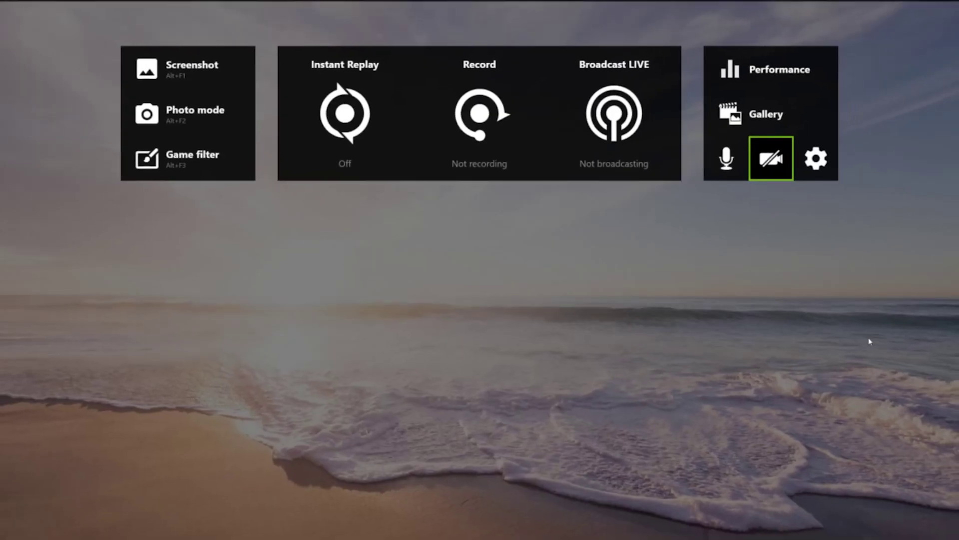
pyautogui.click(800, 162)
pyautogui.scroll(-2, 477, 311)
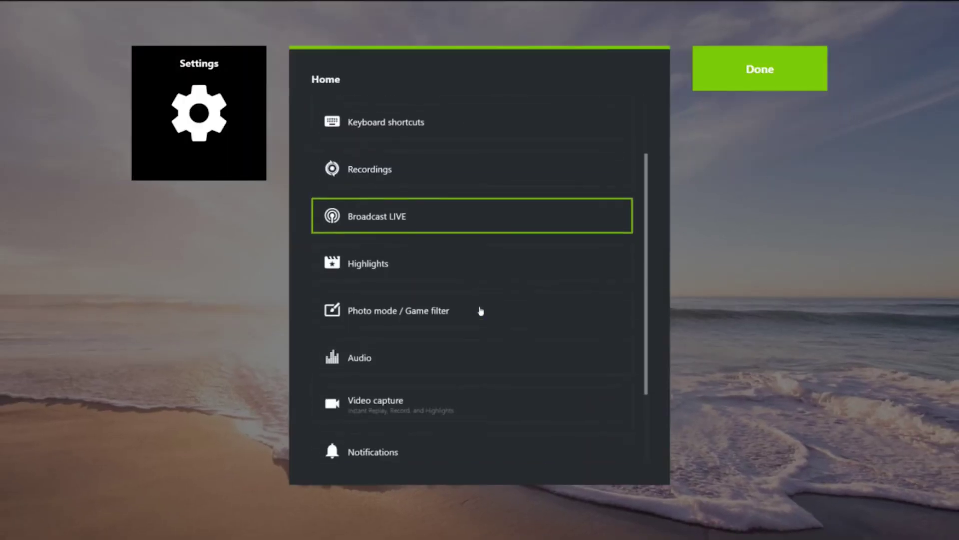
pyautogui.scroll(-2, 481, 312)
pyautogui.click(439, 311)
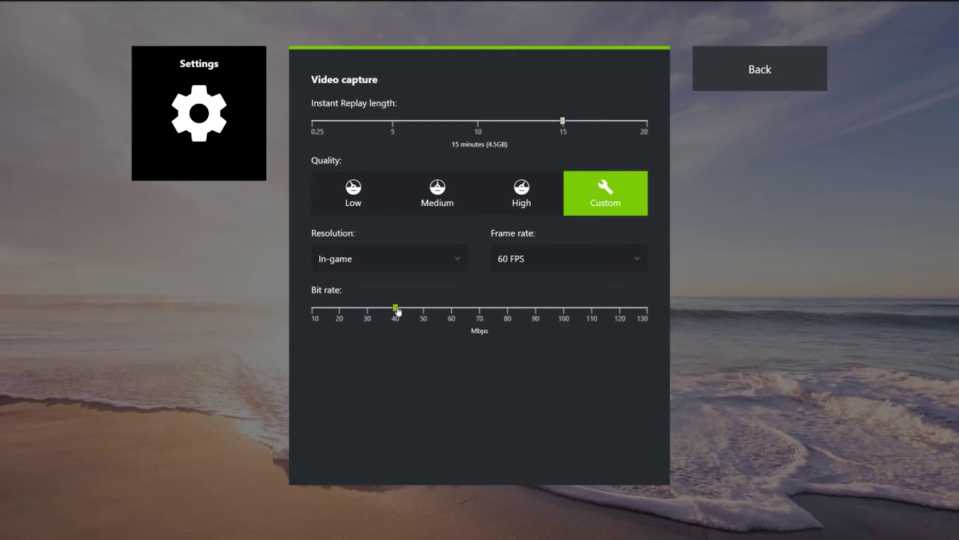
pyautogui.click(399, 263)
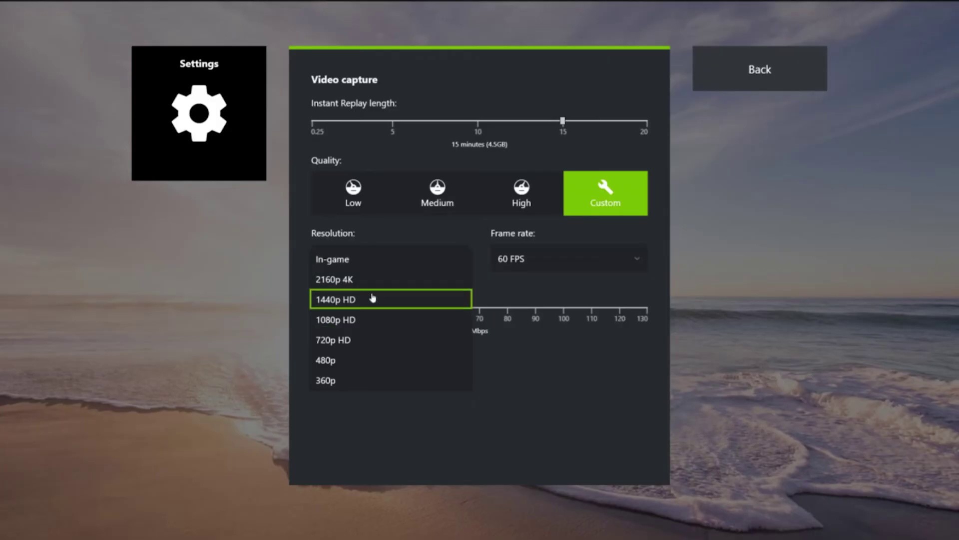
pyautogui.click(590, 391)
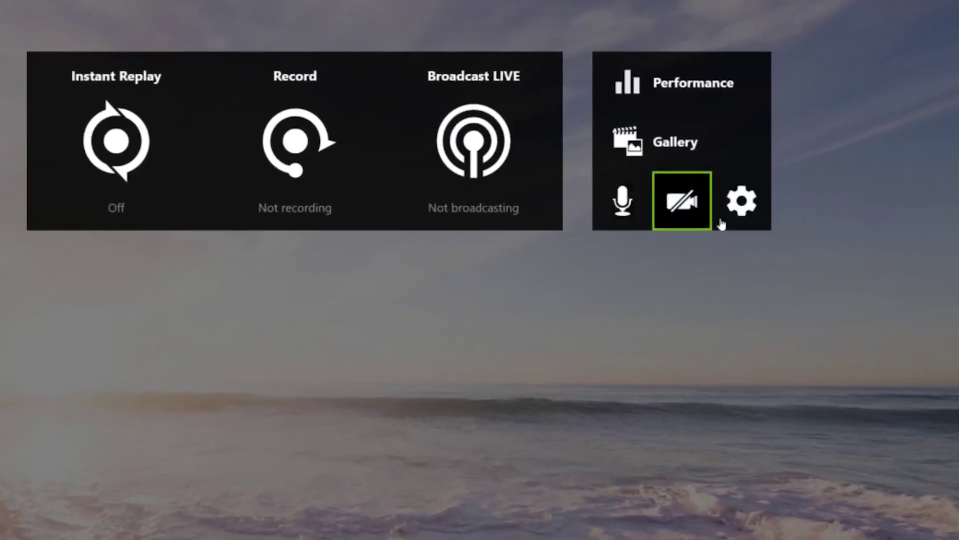
pyautogui.click(780, 179)
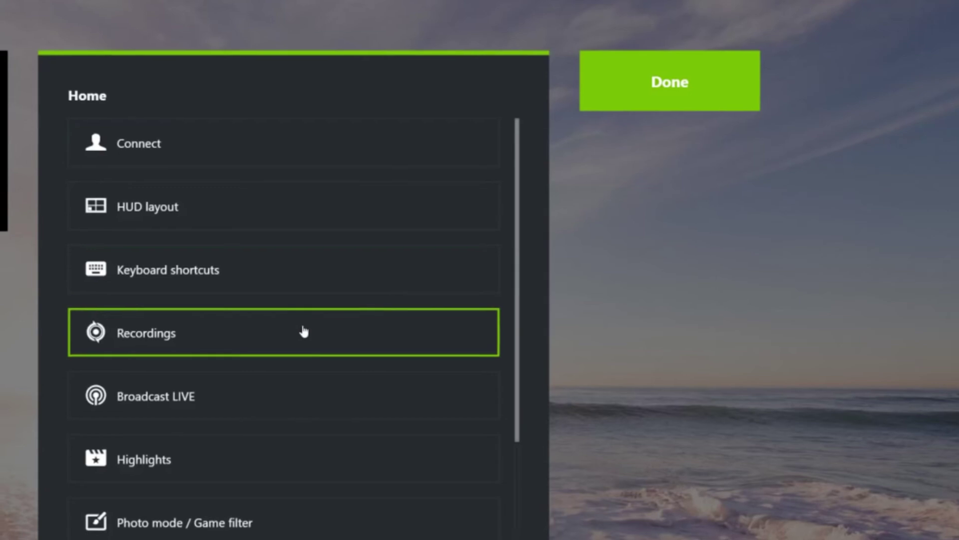
pyautogui.click(305, 332)
pyautogui.moveTo(642, 226); pyautogui.dragTo(237, 237)
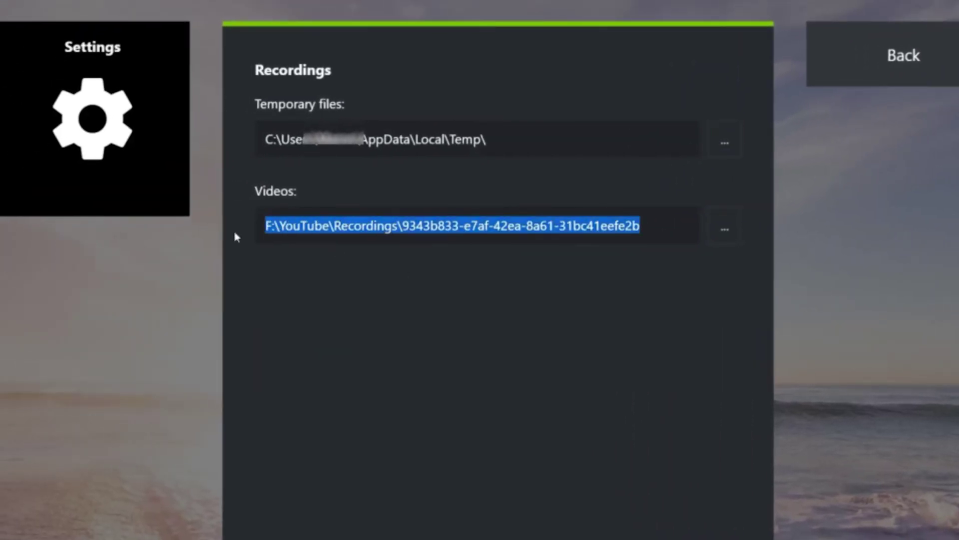
pyautogui.click(523, 316)
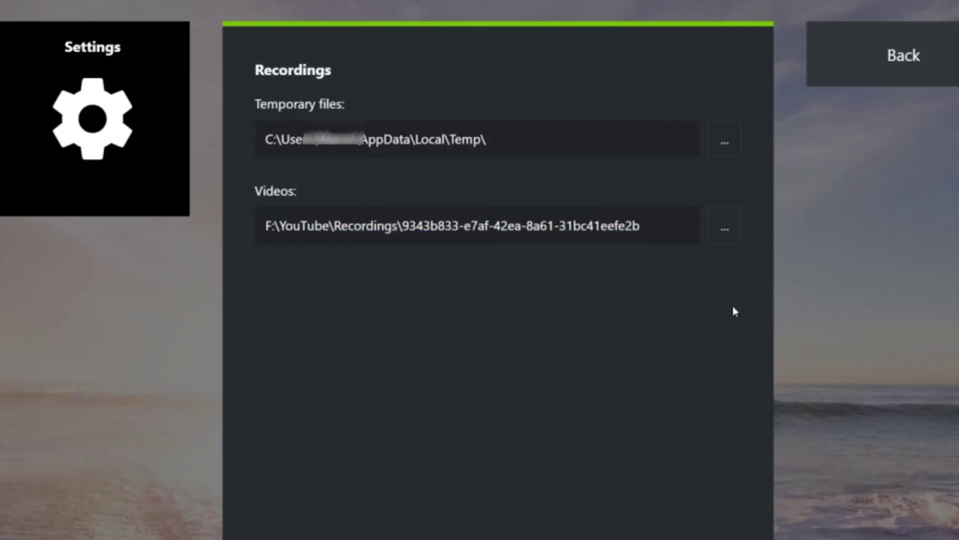
pyautogui.click(729, 239)
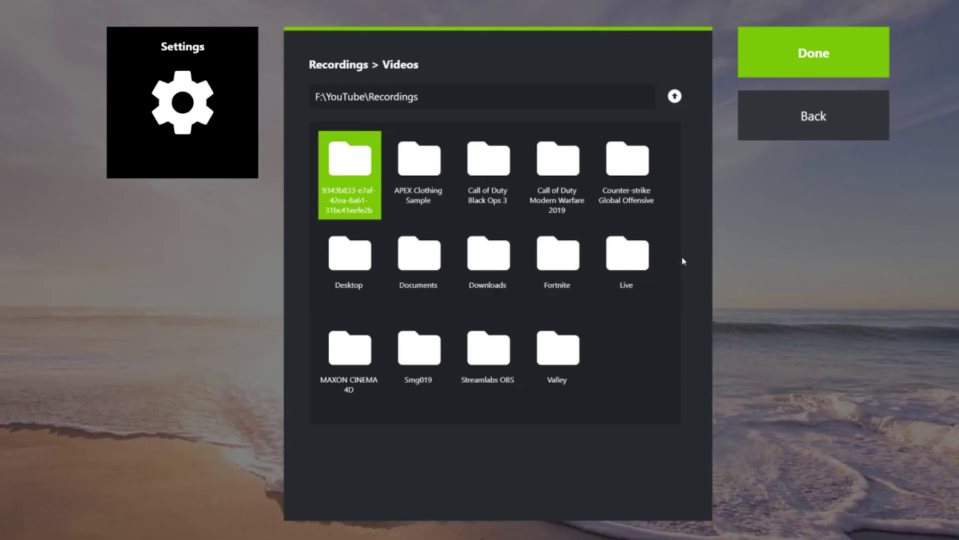
pyautogui.press('Escape')
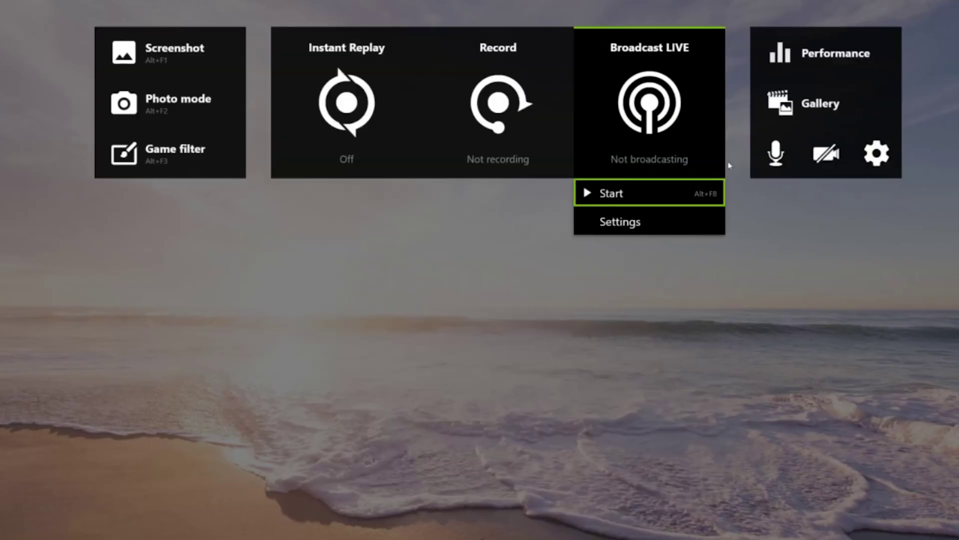
pyautogui.click(348, 127)
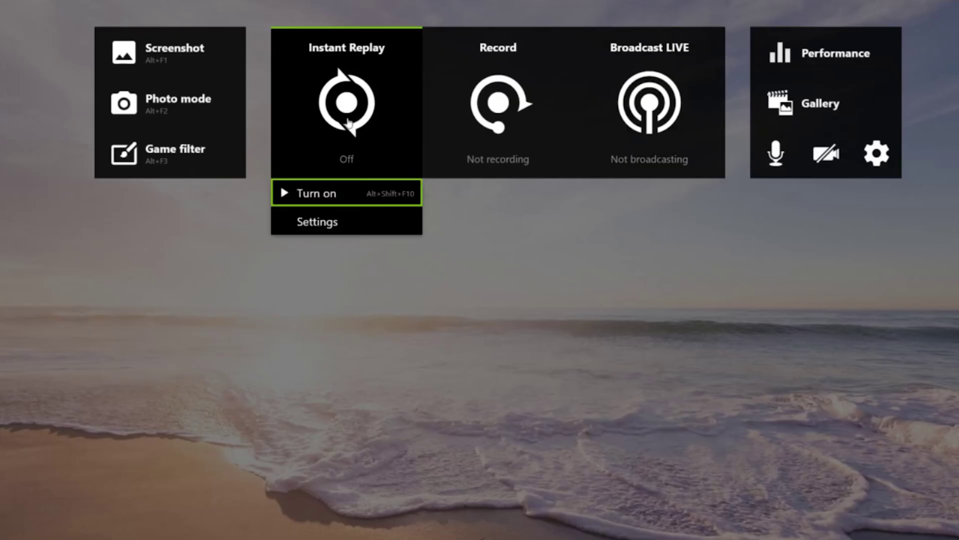